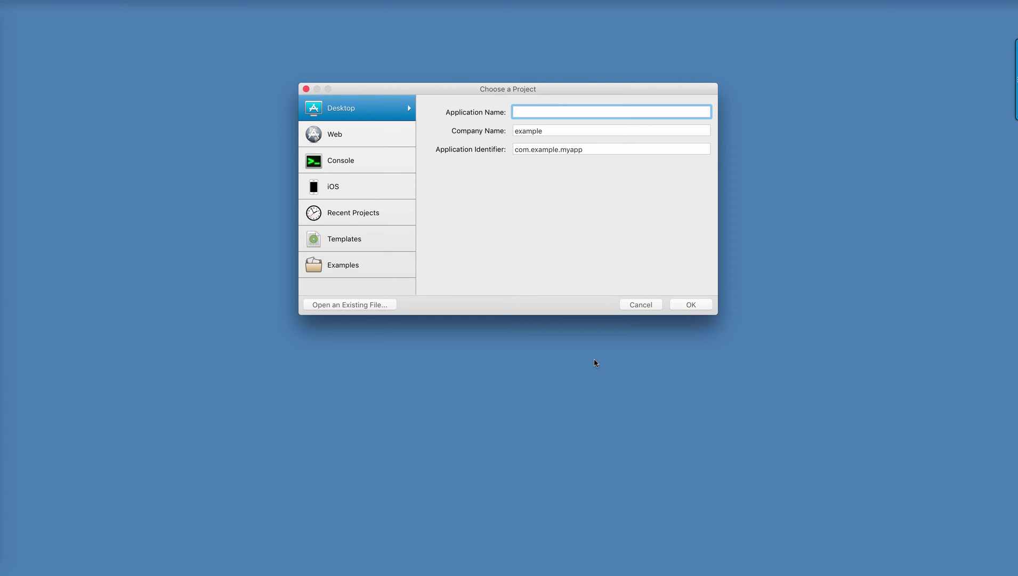
type("Cu")
type("stomControls")
Create a new desktop project named CustomControls
key("Return")
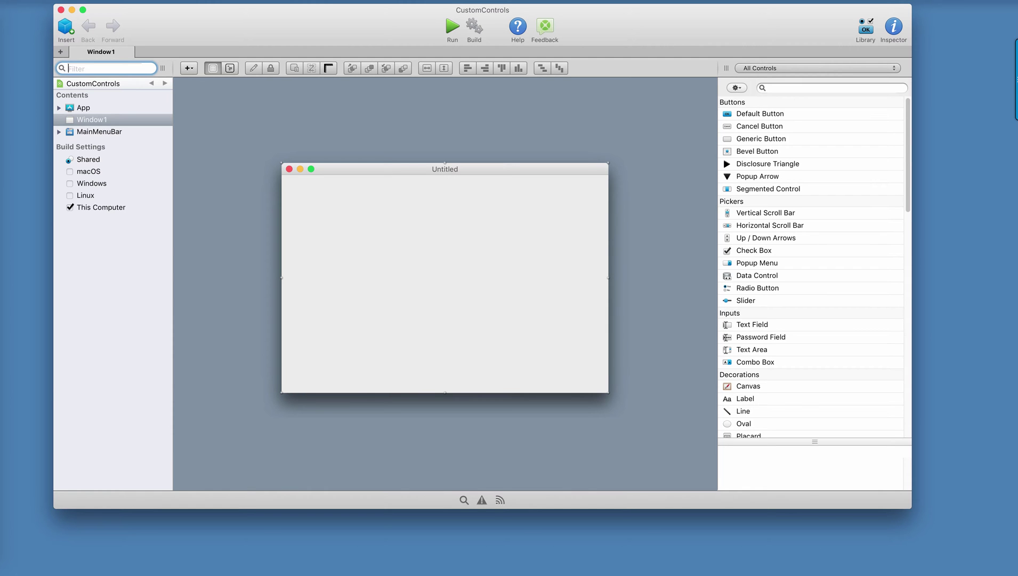
Add a MonthPopup class with Super PopupMenu and bring up its event handler choices
left_click(66, 29)
left_click(74, 51)
type("MonthPopup")
key("Tab")
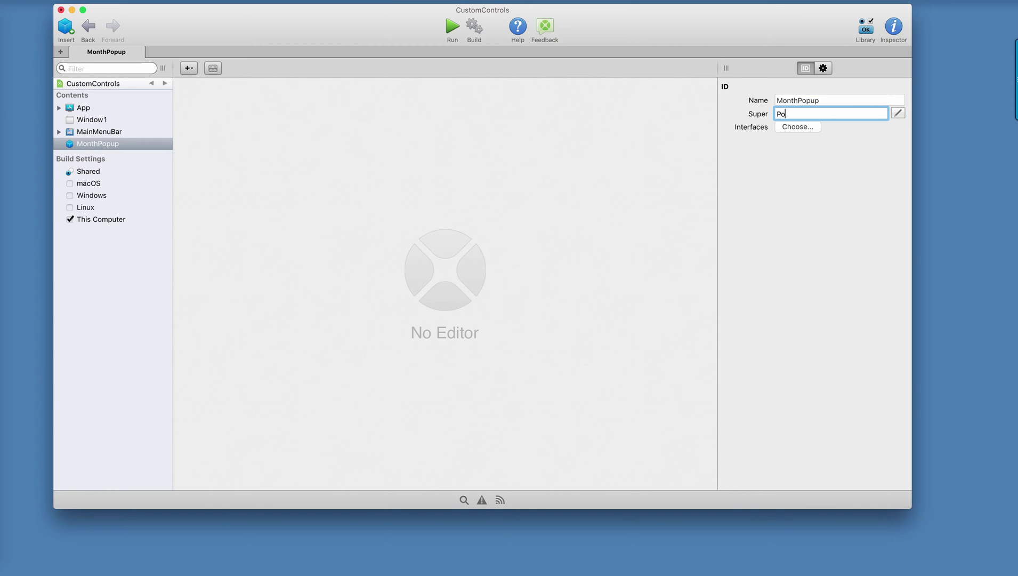
type("Menu")
key("Return")
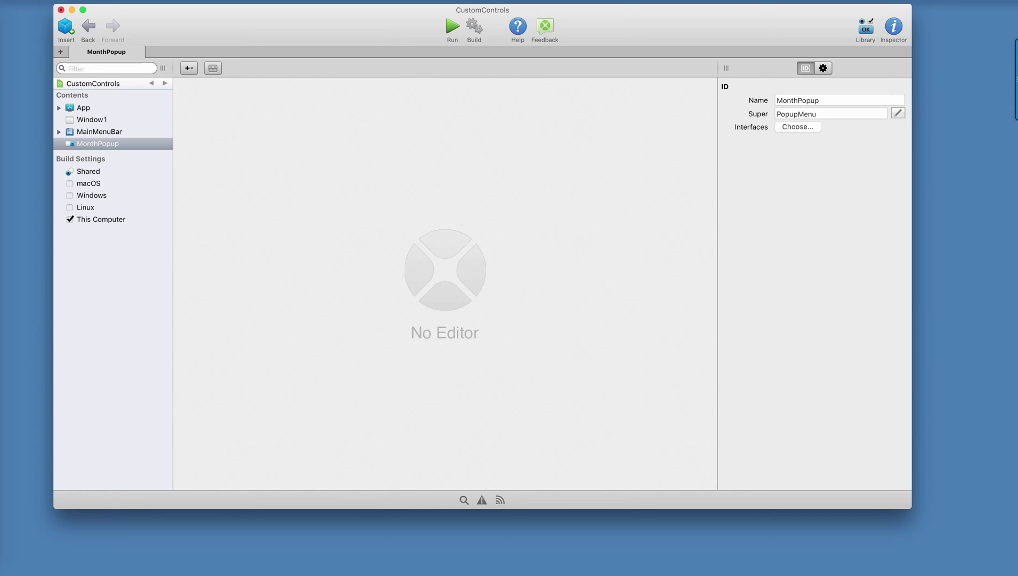
left_click(189, 68)
left_click(216, 81)
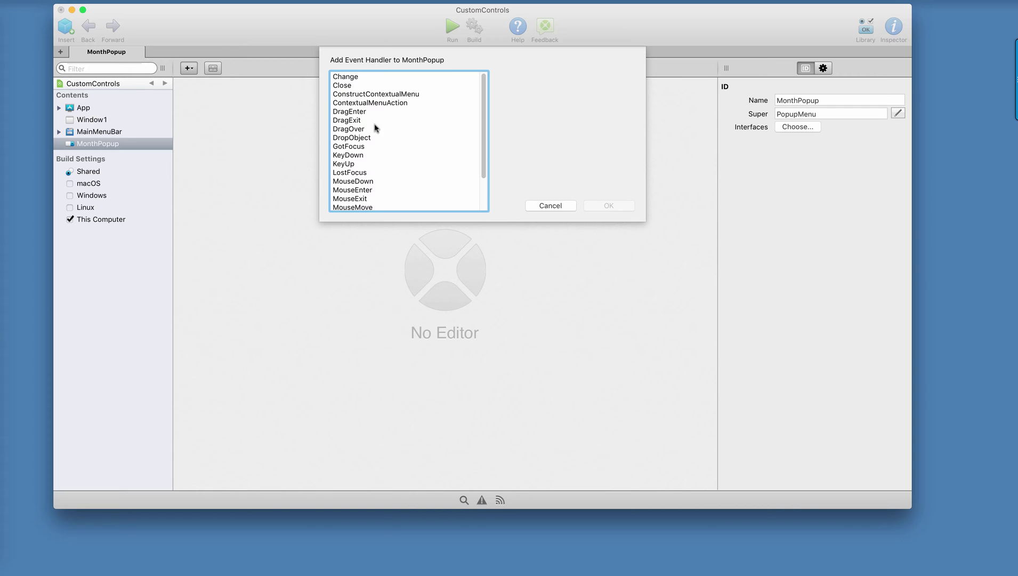
scroll(389, 151, "down", 3)
Add a MonthPopup Open handler with code that fills twelve months and selects the current one
left_click(353, 201)
left_click(599, 208)
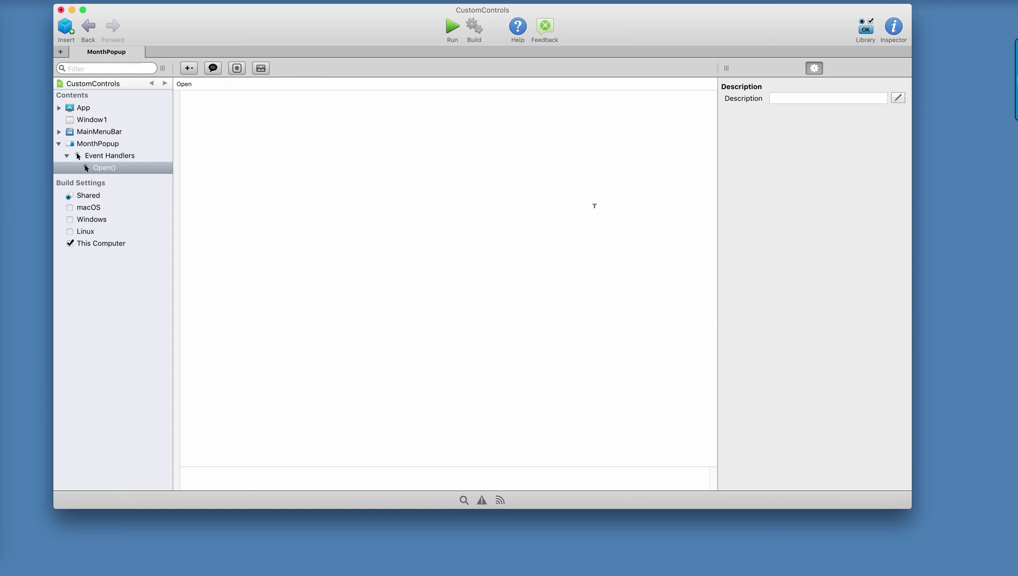
type("Self.AddRow(\"January\") Self.AddRow(\"February\") Self.AddRow(\"March\") Self.AddRow(\"April\") Self.AddRow(\"May\") Self.AddRow(\"June\") Self.AddRow(\"July\") Self.AddRow(\"August\") Self.AddRow(\"September\") Self.AddRow(\"October\") Self.AddRow(\"November\") Self.AddRow(\"December\")  ' Select the current month Dim d As New Date Self.ListIndex = d.Month - 1")
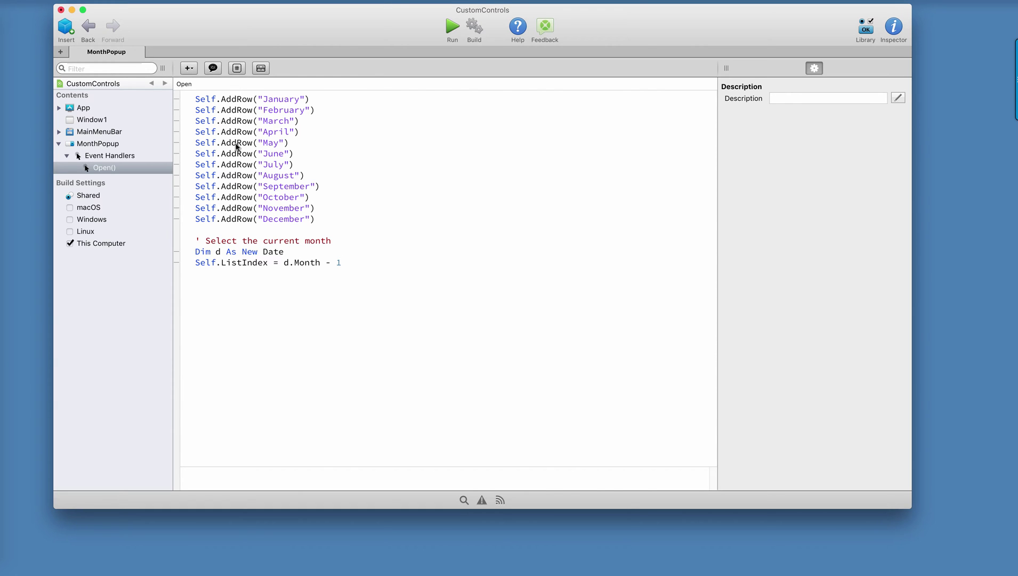
left_click(99, 122)
Place MonthPopup on Window1, then test-run to confirm September is selected, and quit
mouse_move(117, 145)
left_mouse_down()
mouse_move(266, 181)
mouse_move(393, 190)
left_mouse_up()
left_click(452, 37)
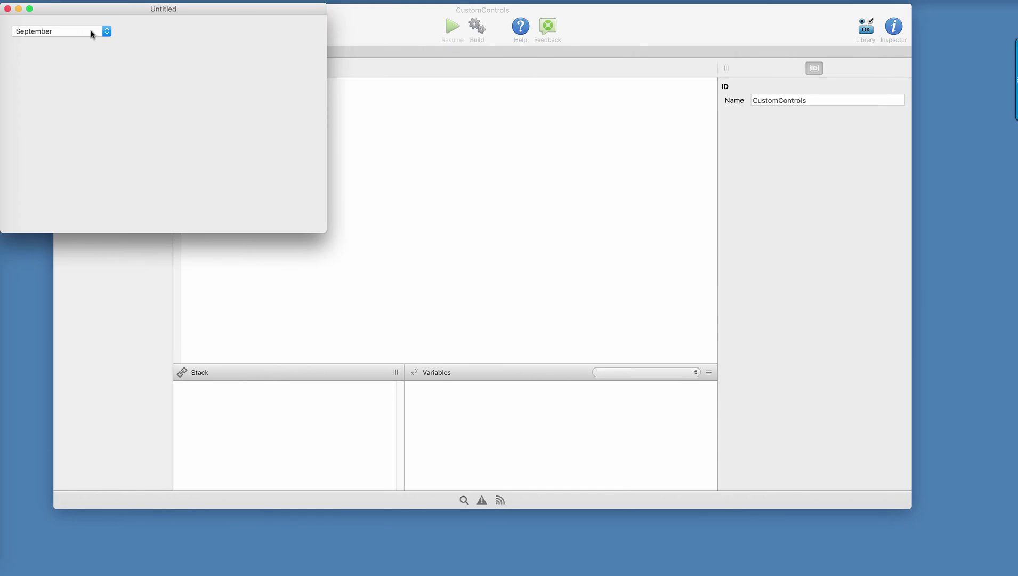
left_click(91, 32)
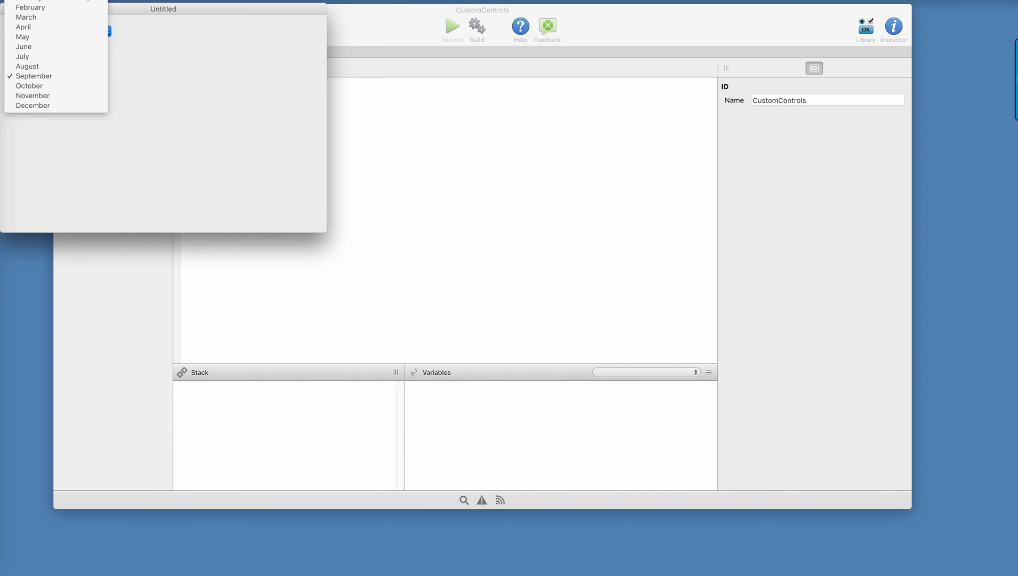
left_click(116, 17)
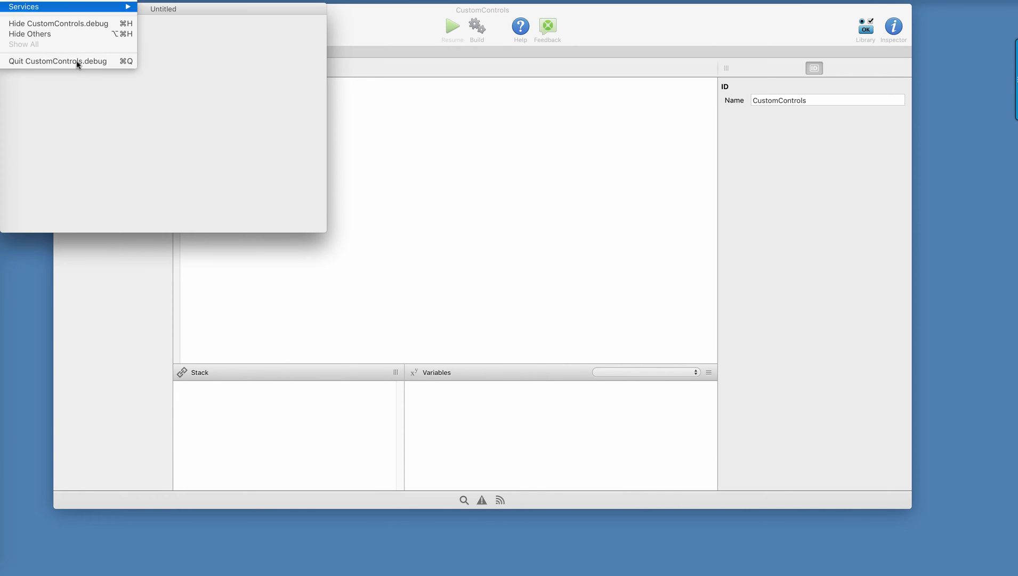
left_click(80, 62)
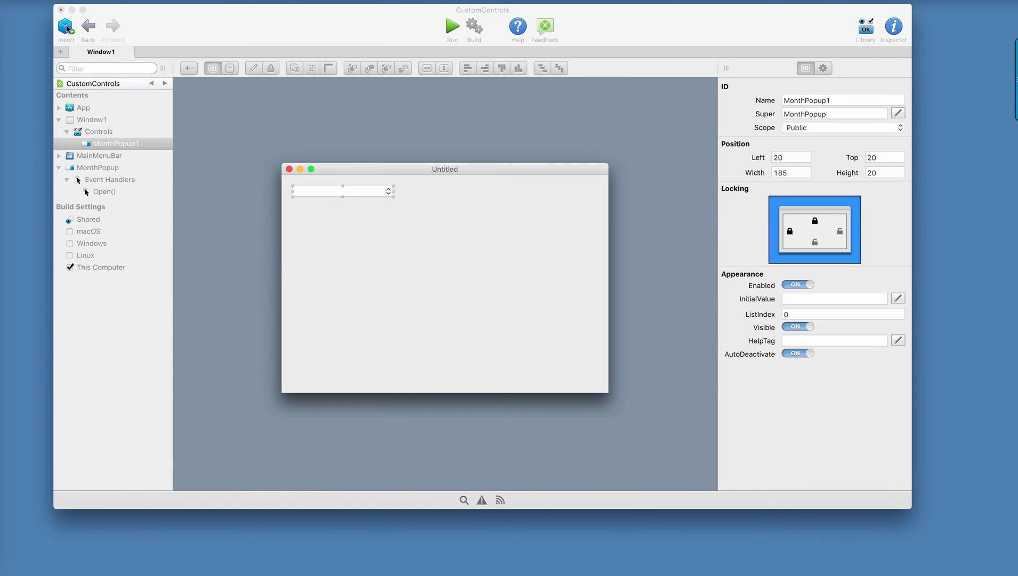
Create a LinkLabel class with Super set to Label
left_click(66, 30)
left_click(75, 53)
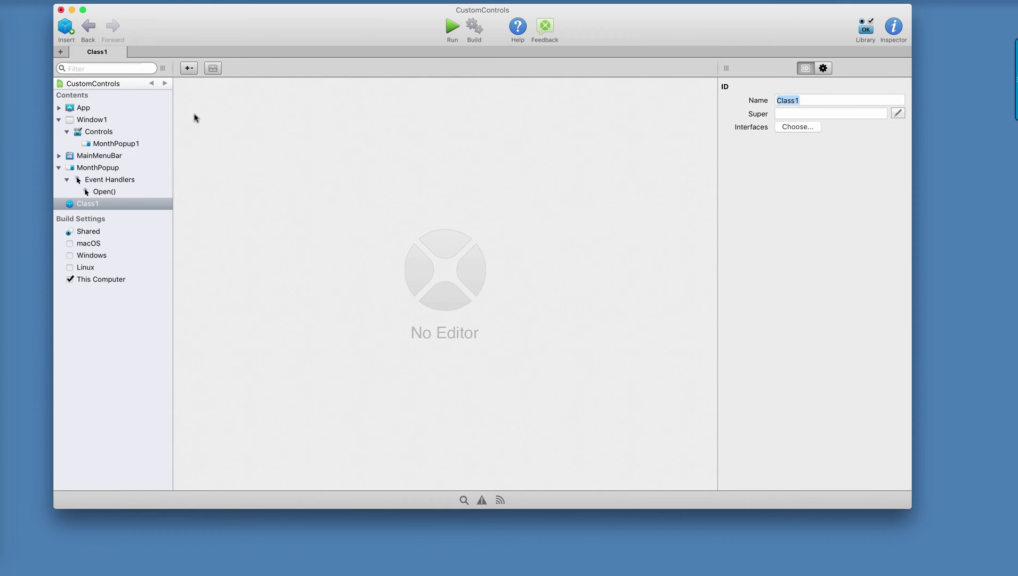
type("LinkLabel")
key("Tab")
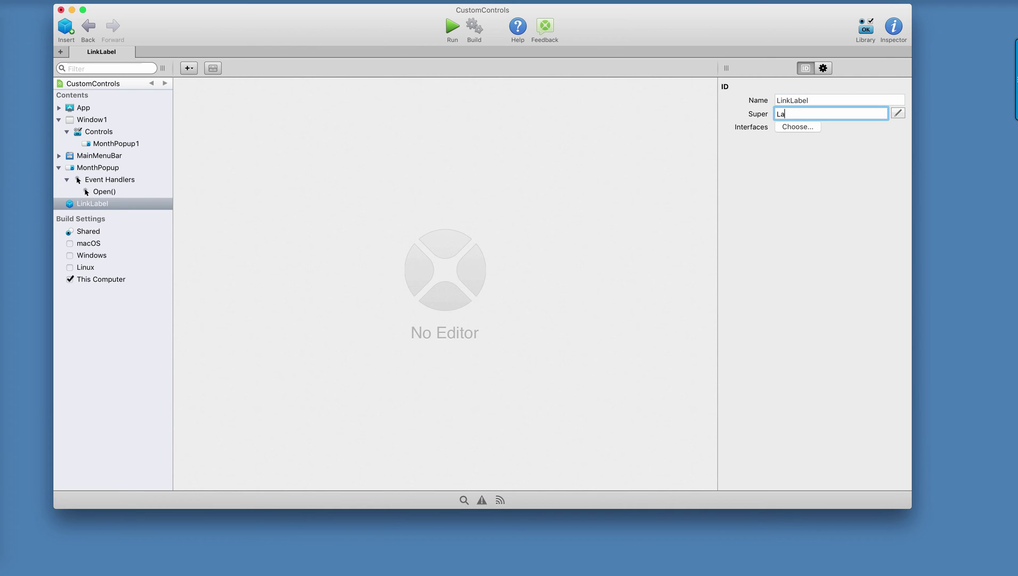
type("bel")
key("Return")
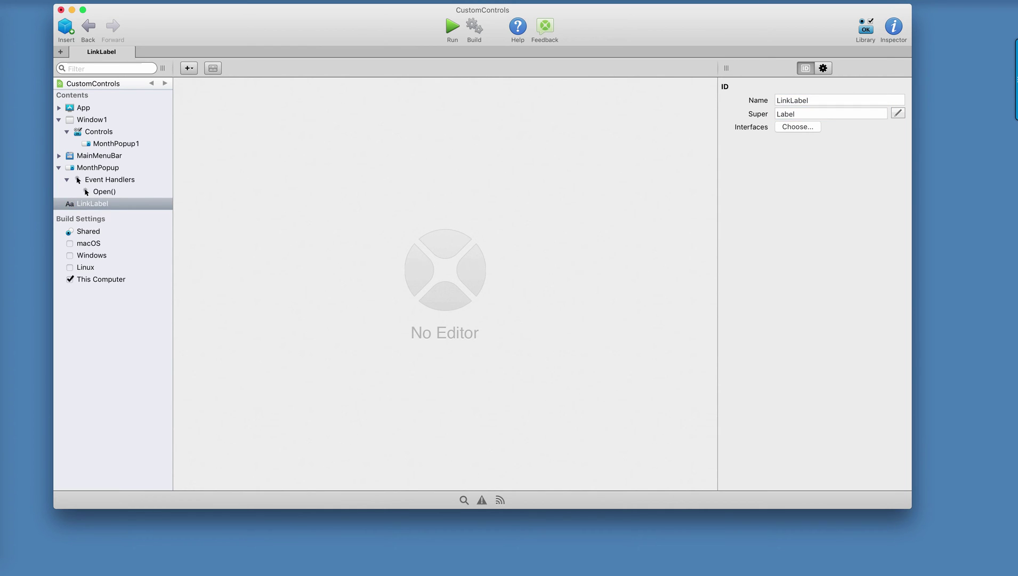
Give LinkLabel a URL property of type String
left_click(192, 70)
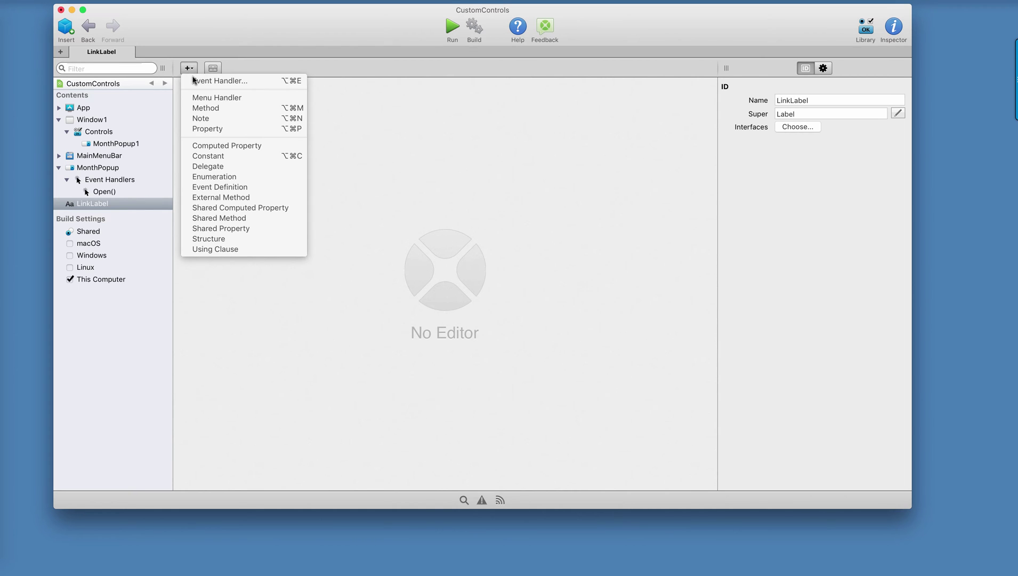
left_click(213, 131)
type("URL")
key("Tab")
type("String")
Add MouseDown, MouseEnter and MouseExit event handlers to LinkLabel
left_click(191, 69)
left_click(214, 81)
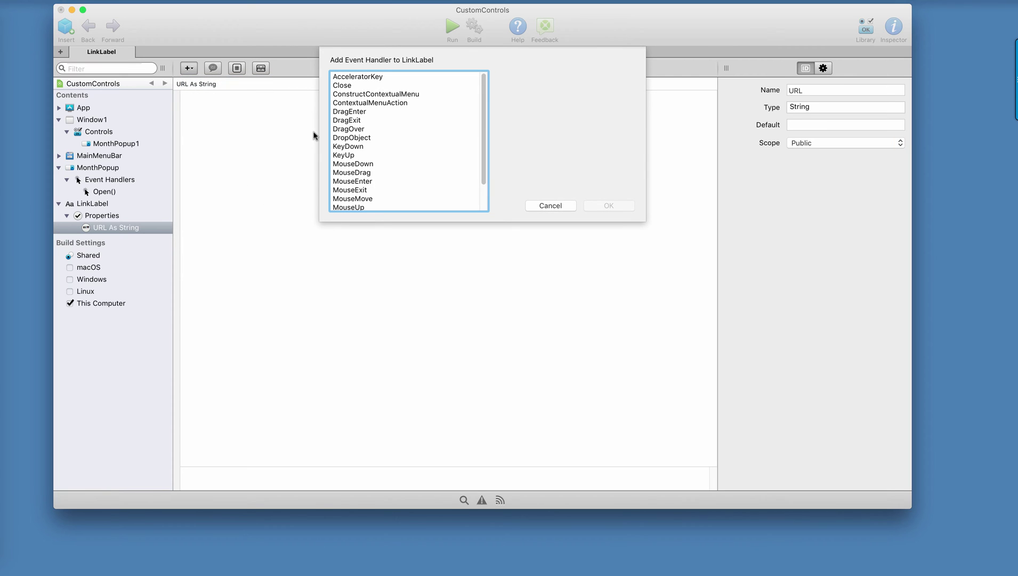
left_click(368, 164)
left_click(369, 181, "super")
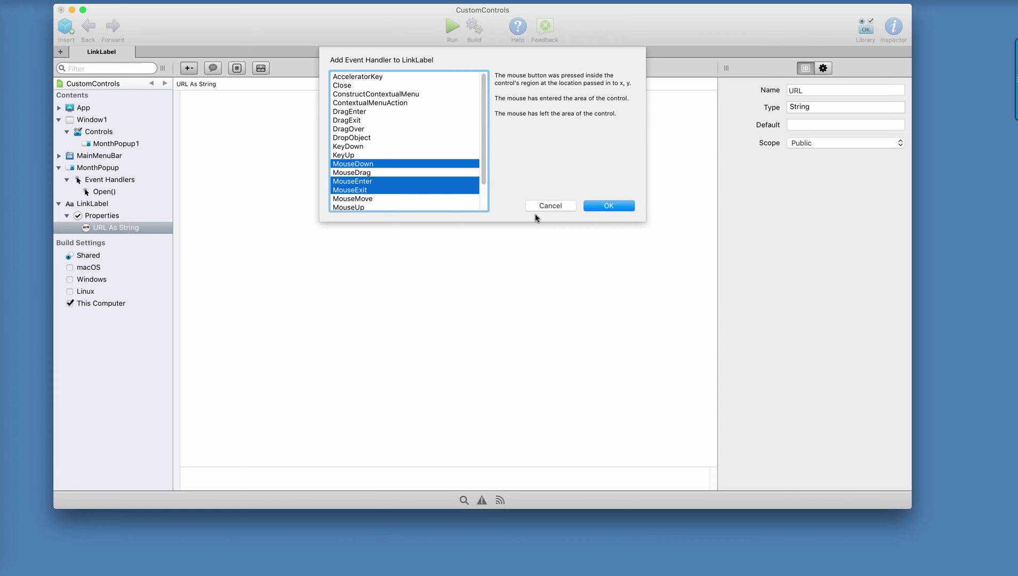
left_click(601, 208)
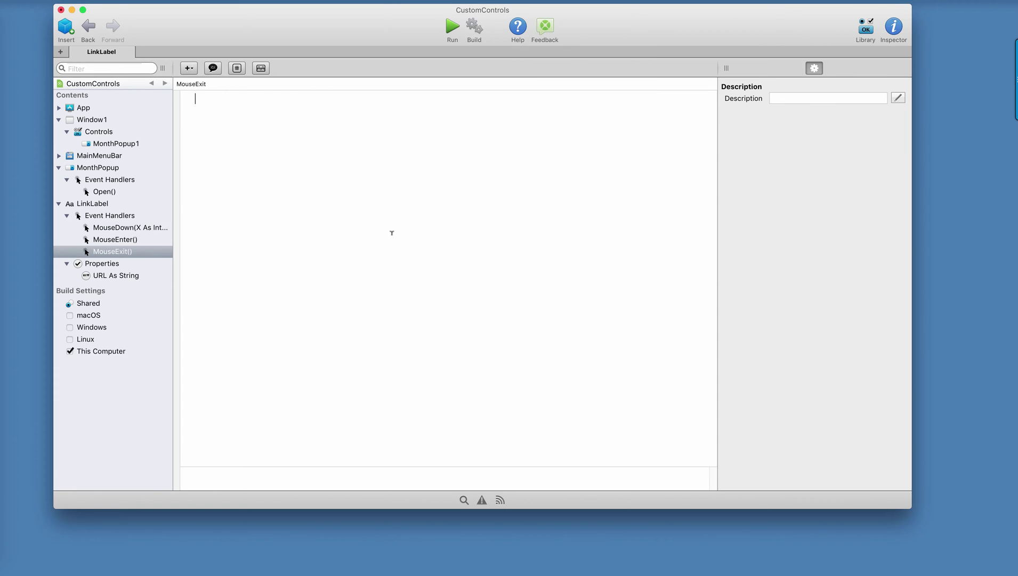
Make MouseDown return True, and set TextColor to &c0000ff on enter and &c000000 on exit
left_click(133, 230)
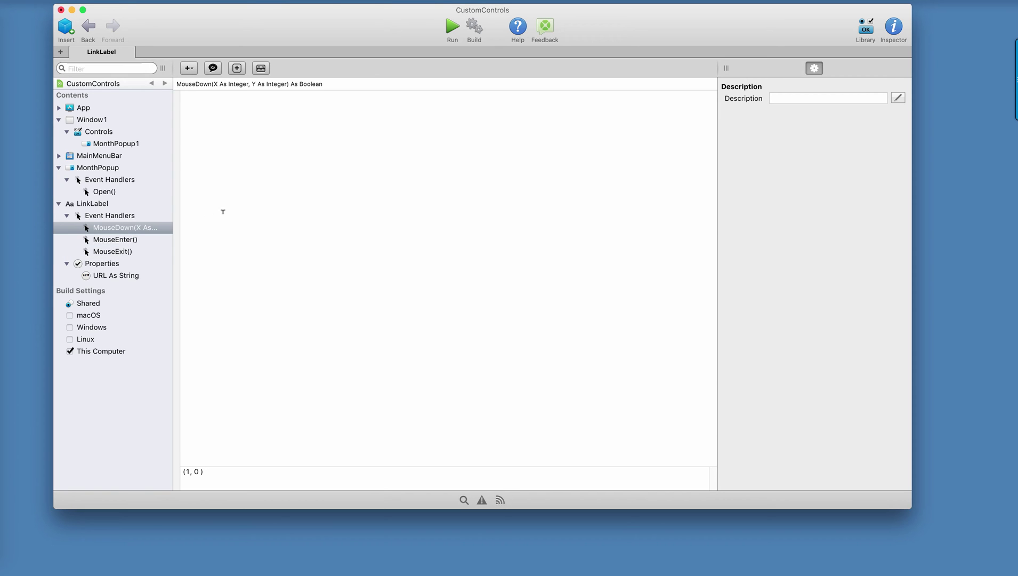
type("ShowURL(")
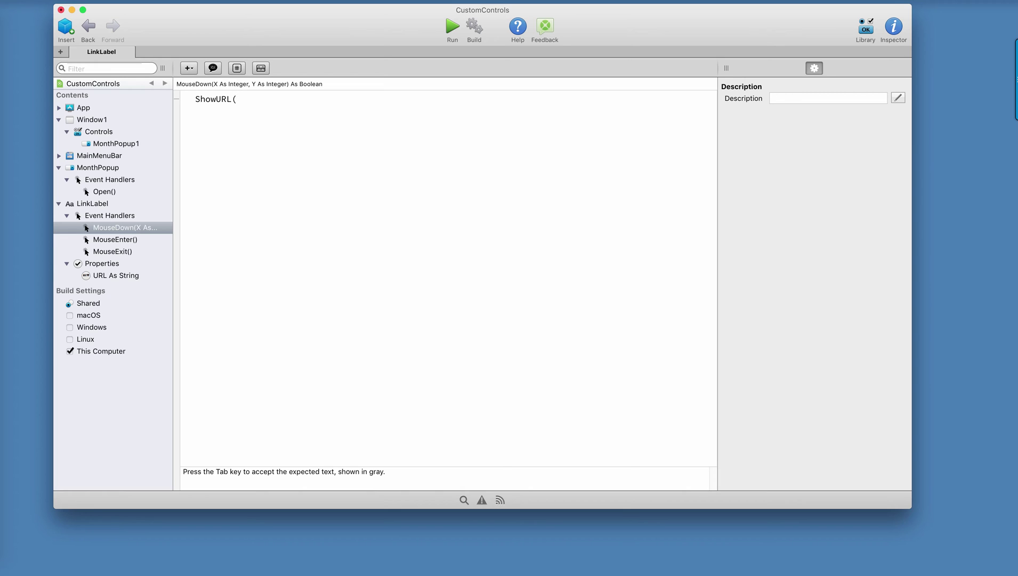
type("Self.URL)")
type(" Return T")
key("BackSpace")
key("BackSpace")
key("BackSpace")
key("BackSpace")
key("BackSpace")
key("BackSpace")
type("Return True")
left_click(137, 239)
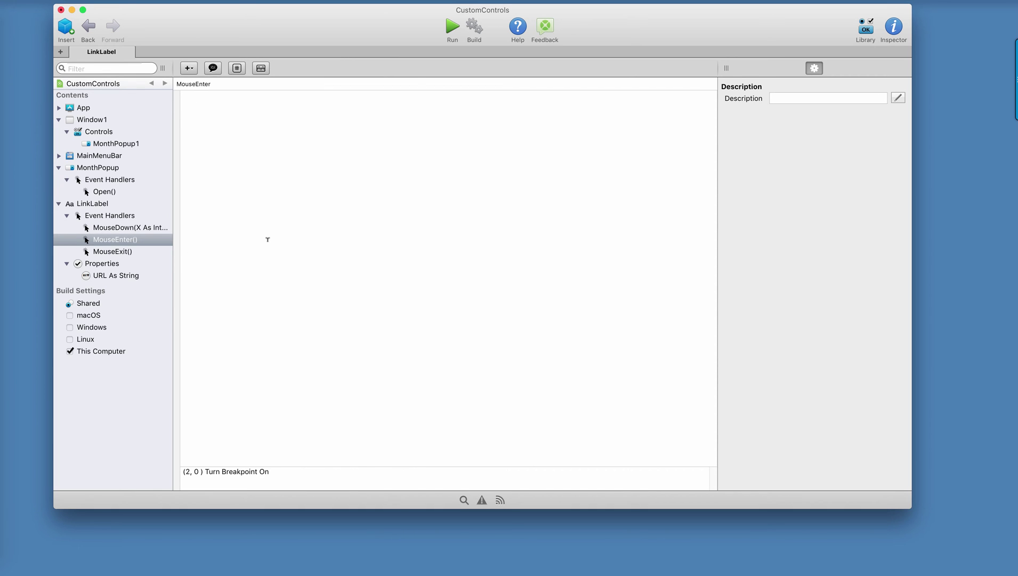
type("Self.")
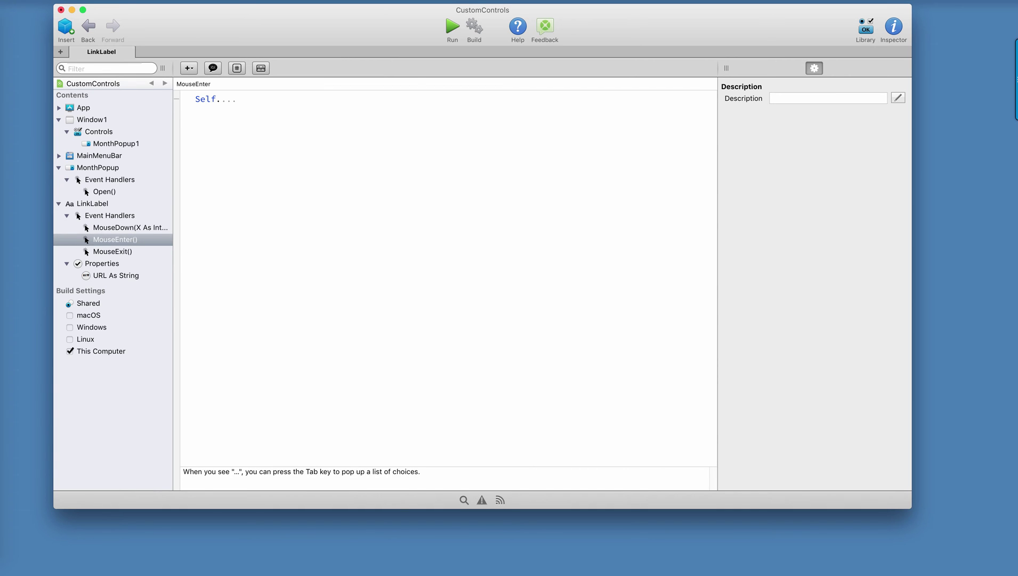
type("TextColor = ")
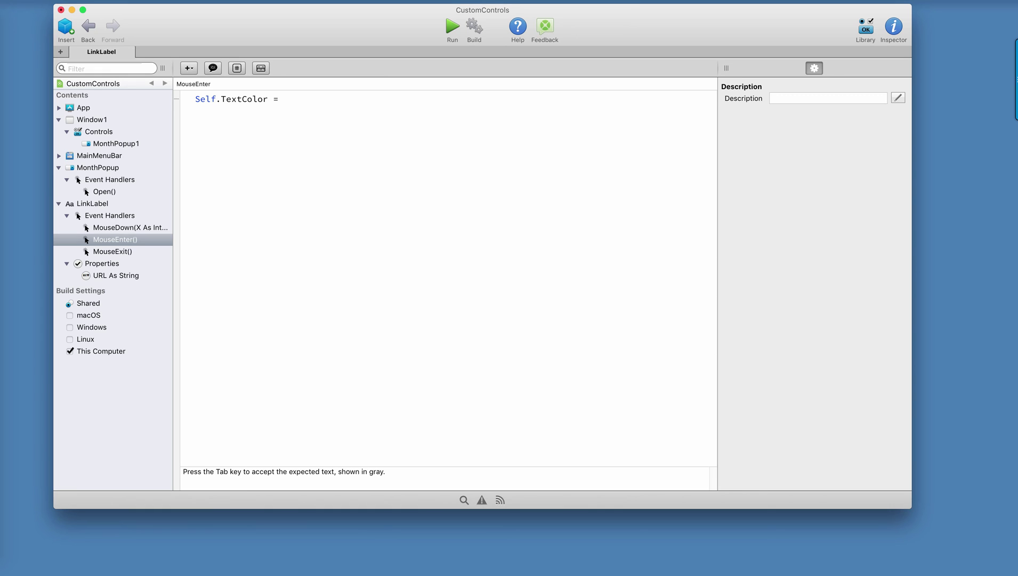
type("&c0000ff")
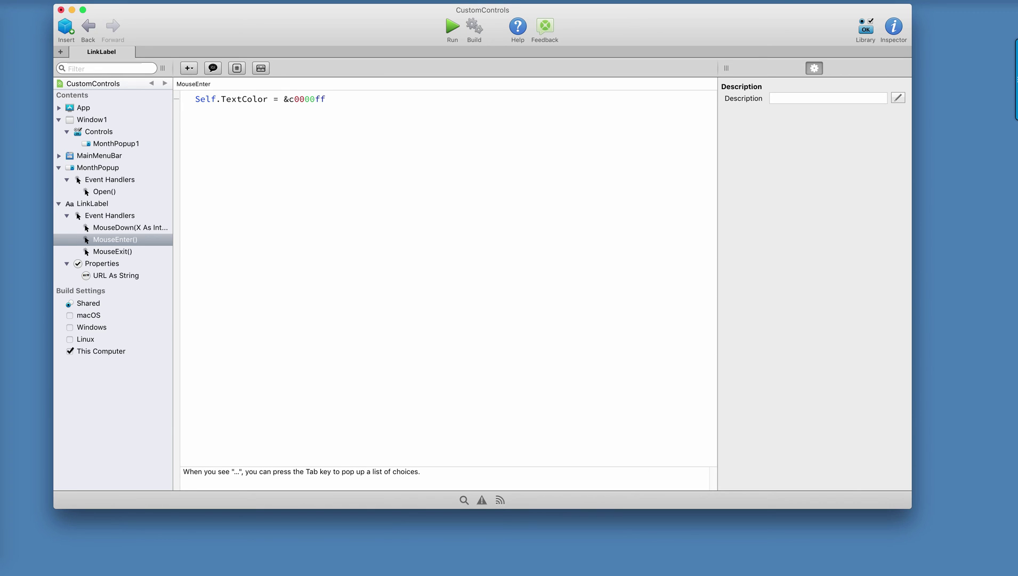
left_click(139, 251)
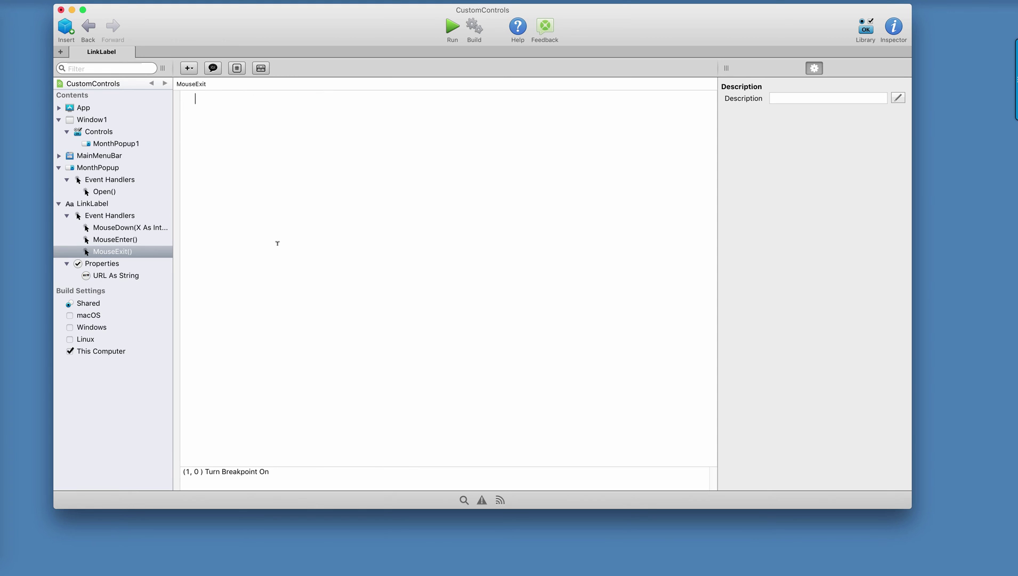
type("Self.TextC")
key("Tab")
type("&c")
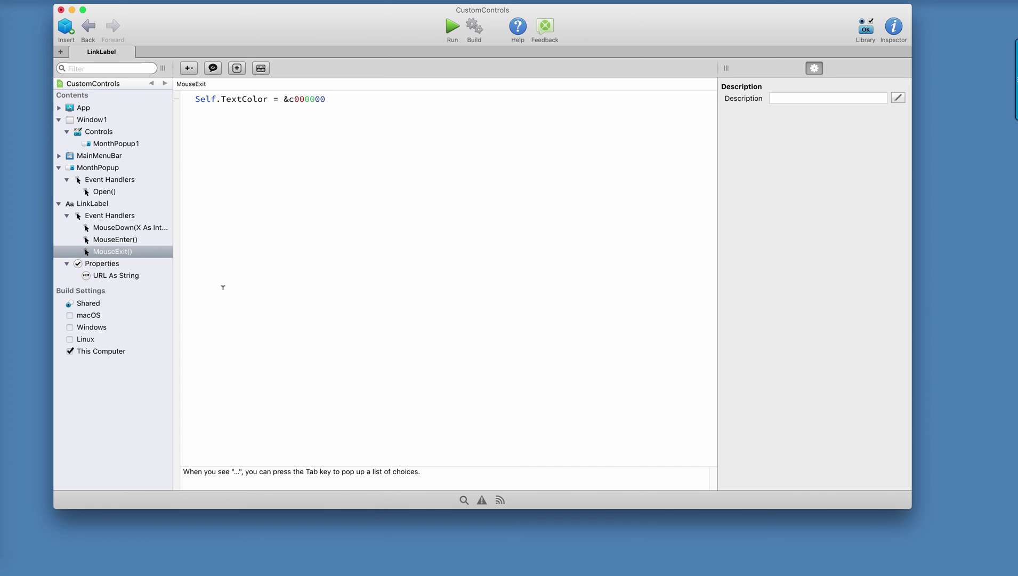
Enable 'URL as String' in LinkLabel's Inspector Behavior
left_click(92, 204)
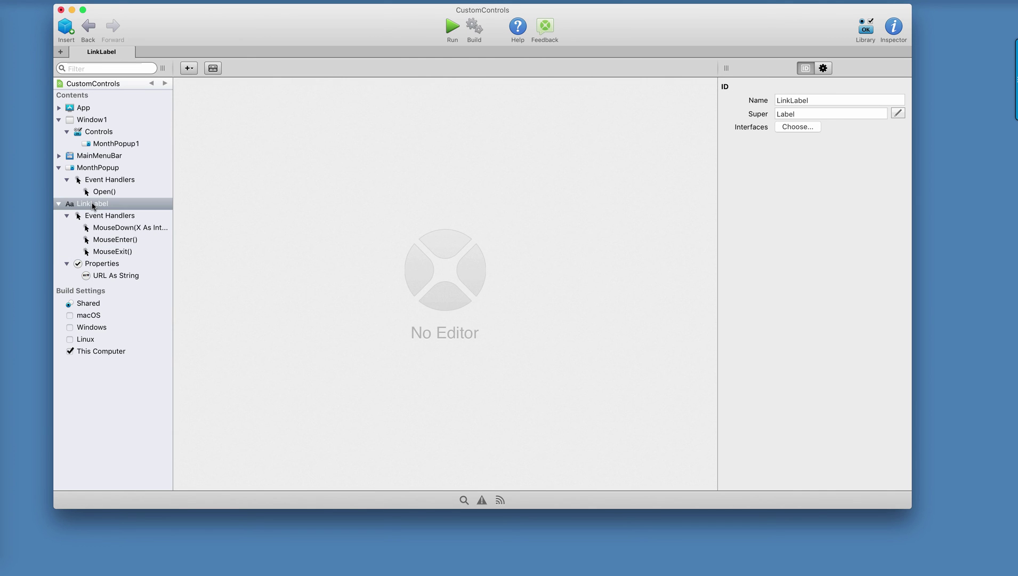
right_click(93, 204)
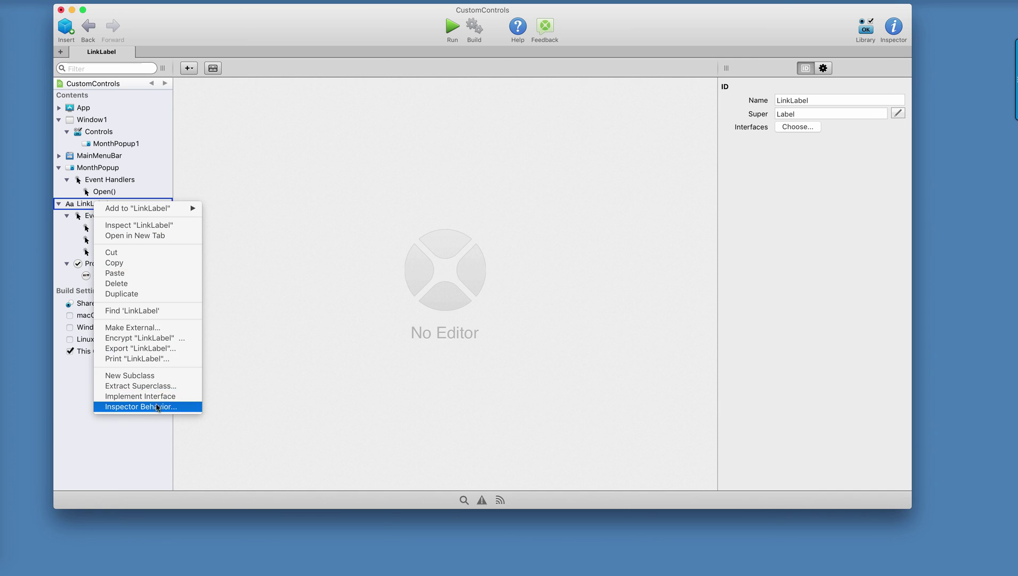
left_click(162, 407)
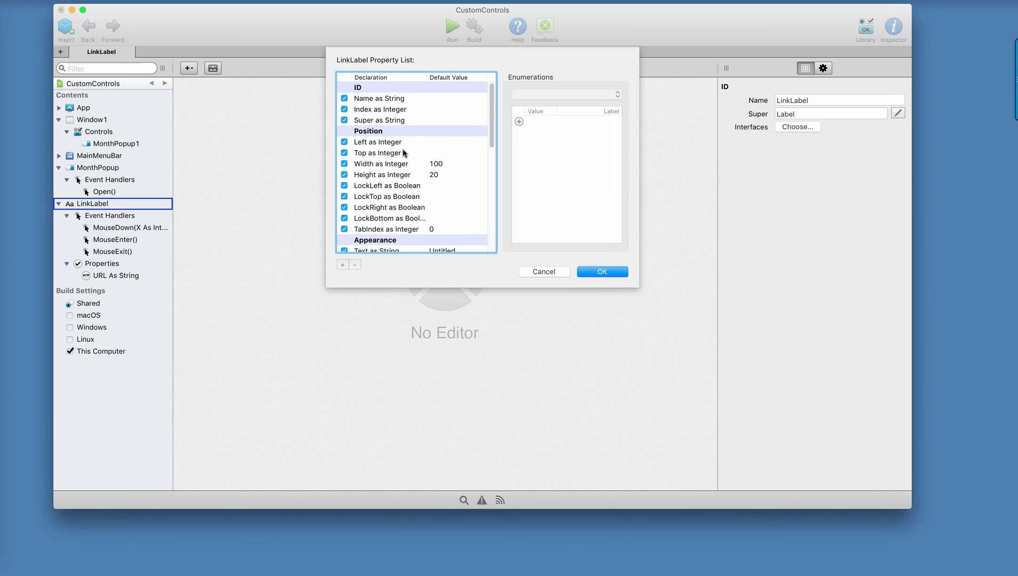
scroll(438, 119, "down", 3)
scroll(441, 134, "down", 1)
scroll(439, 154, "down", 2)
scroll(438, 156, "down", 5)
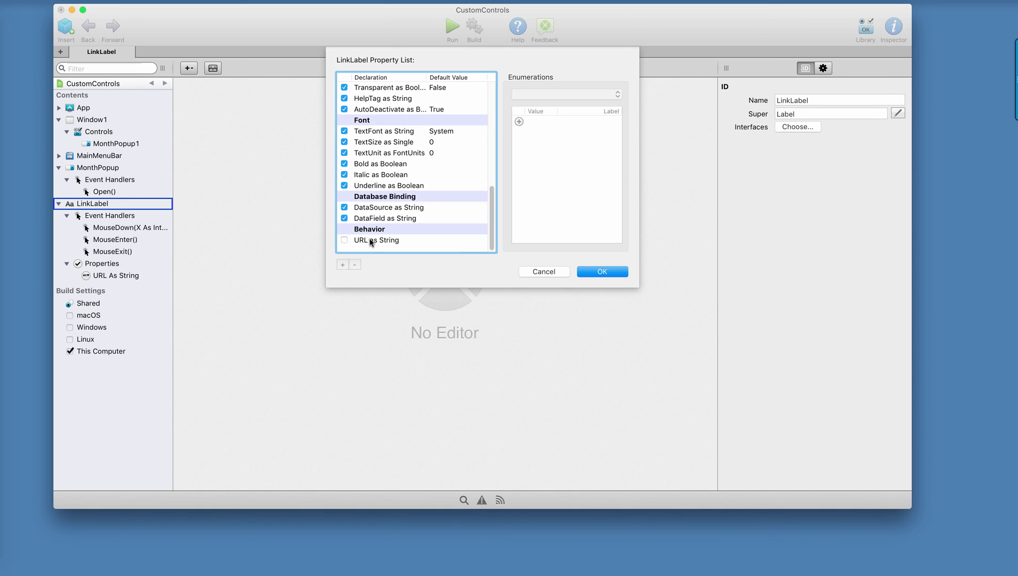
left_click(345, 240)
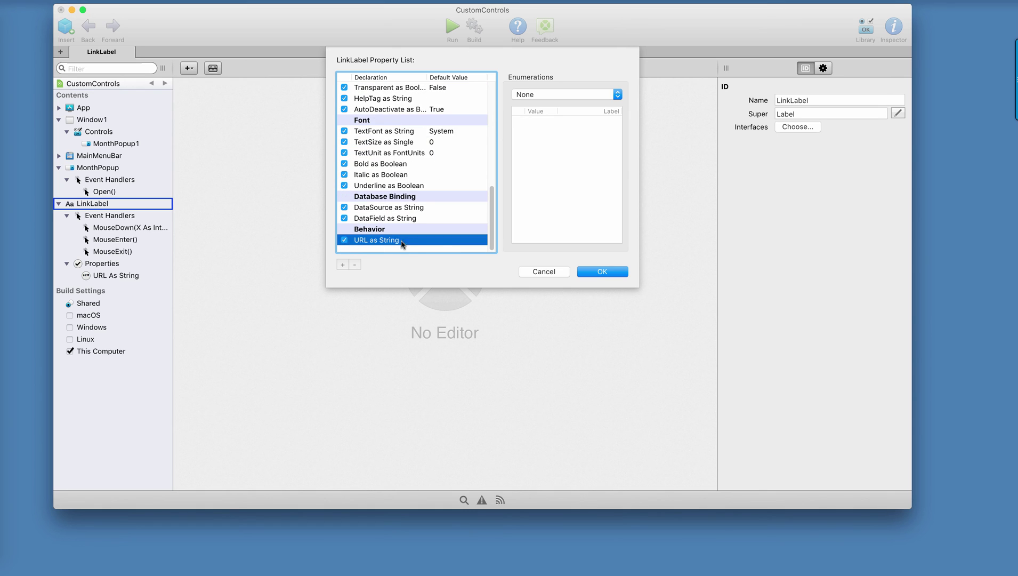
left_click(610, 277)
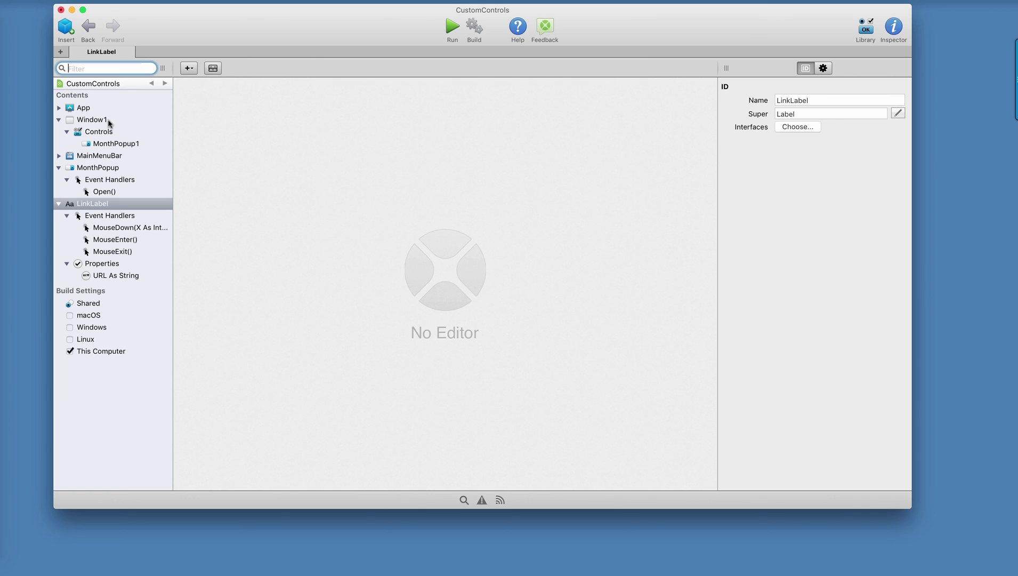
Place a LinkLabel on Window1 with the text 'Visit Xojo'
left_click(110, 121)
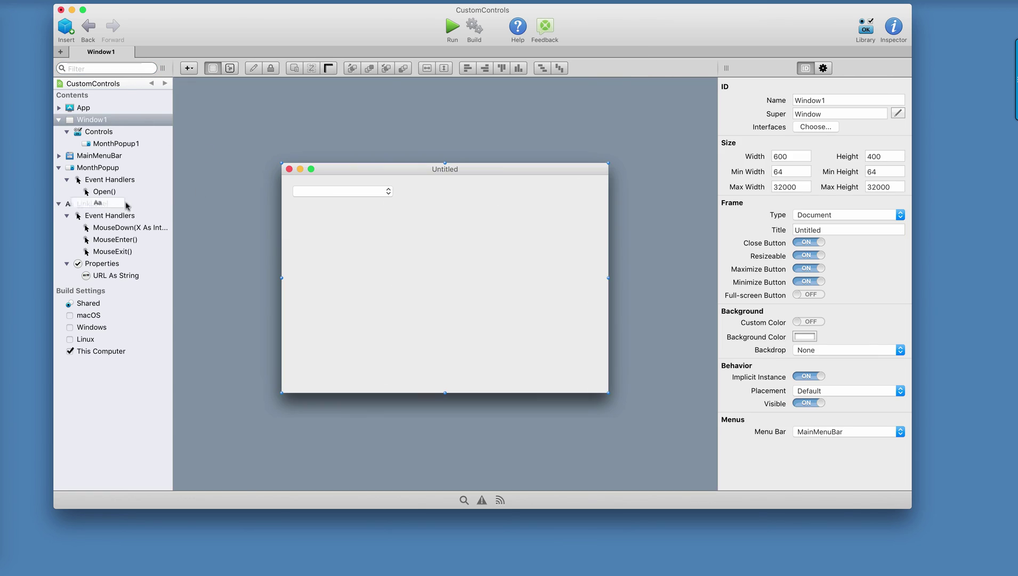
left_click_drag(103, 207, 389, 251)
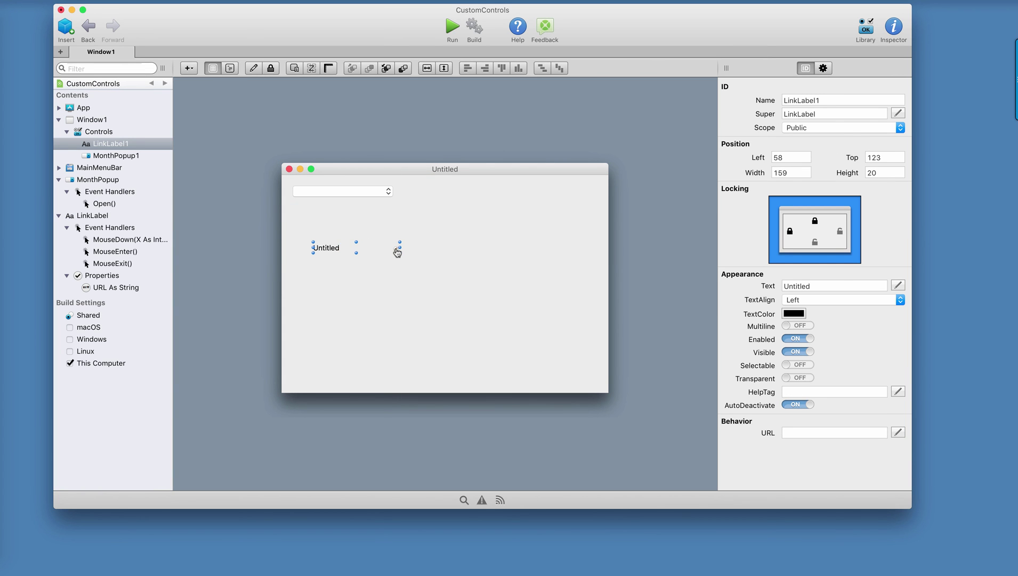
key("Return")
type("Visit")
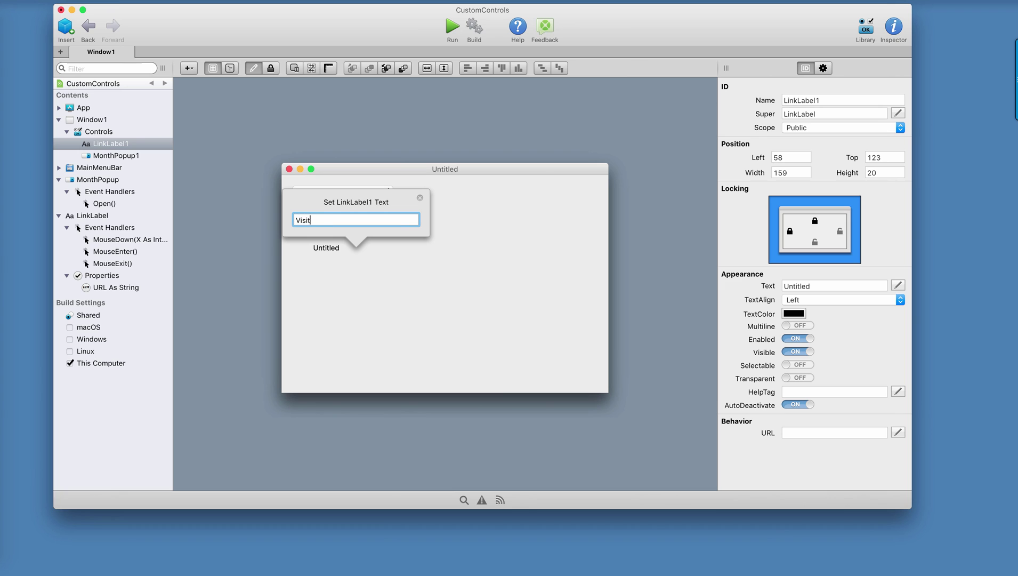
type(" Xojo")
key("Return")
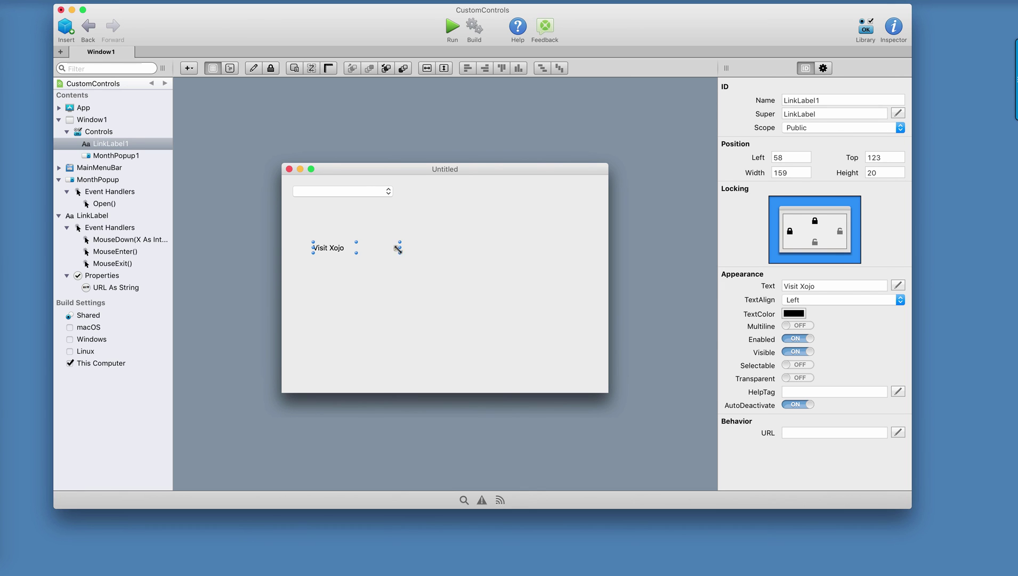
left_click(796, 431)
type("http://")
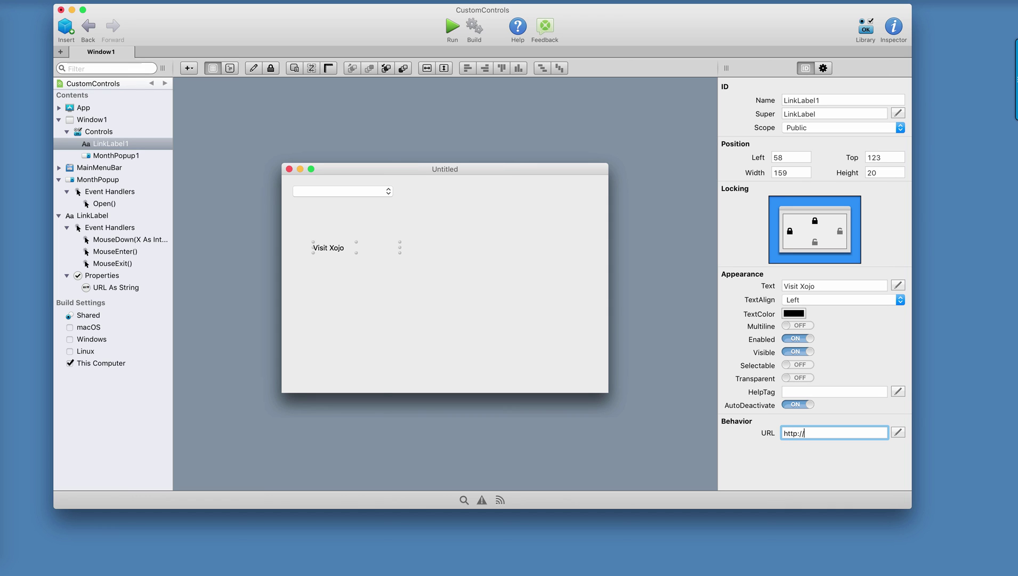
type("ww.xojo.com")
key("Return")
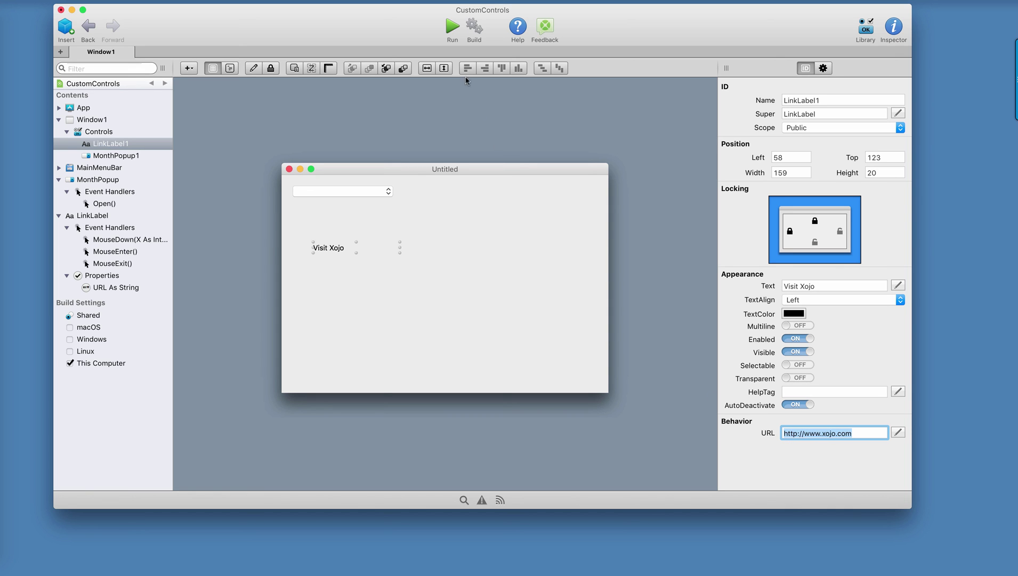
left_click(453, 29)
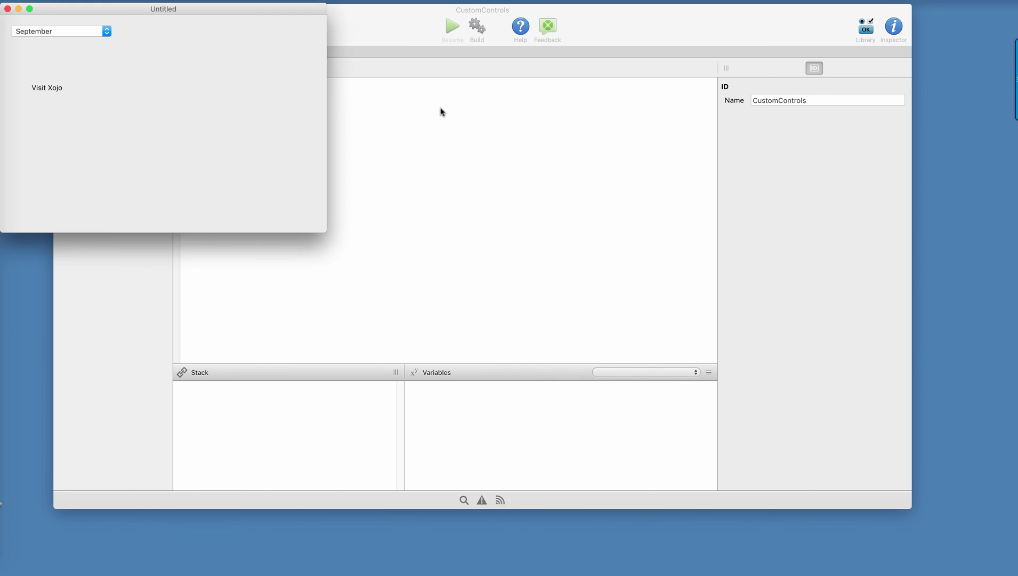
Follow the running app's 'Visit Xojo' link to launch a browser window
left_click(49, 90)
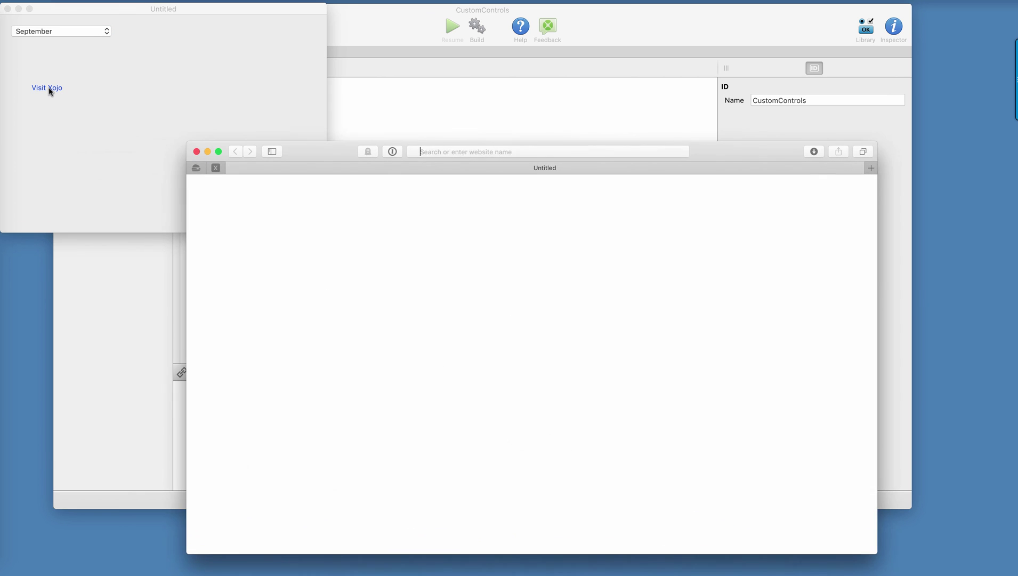